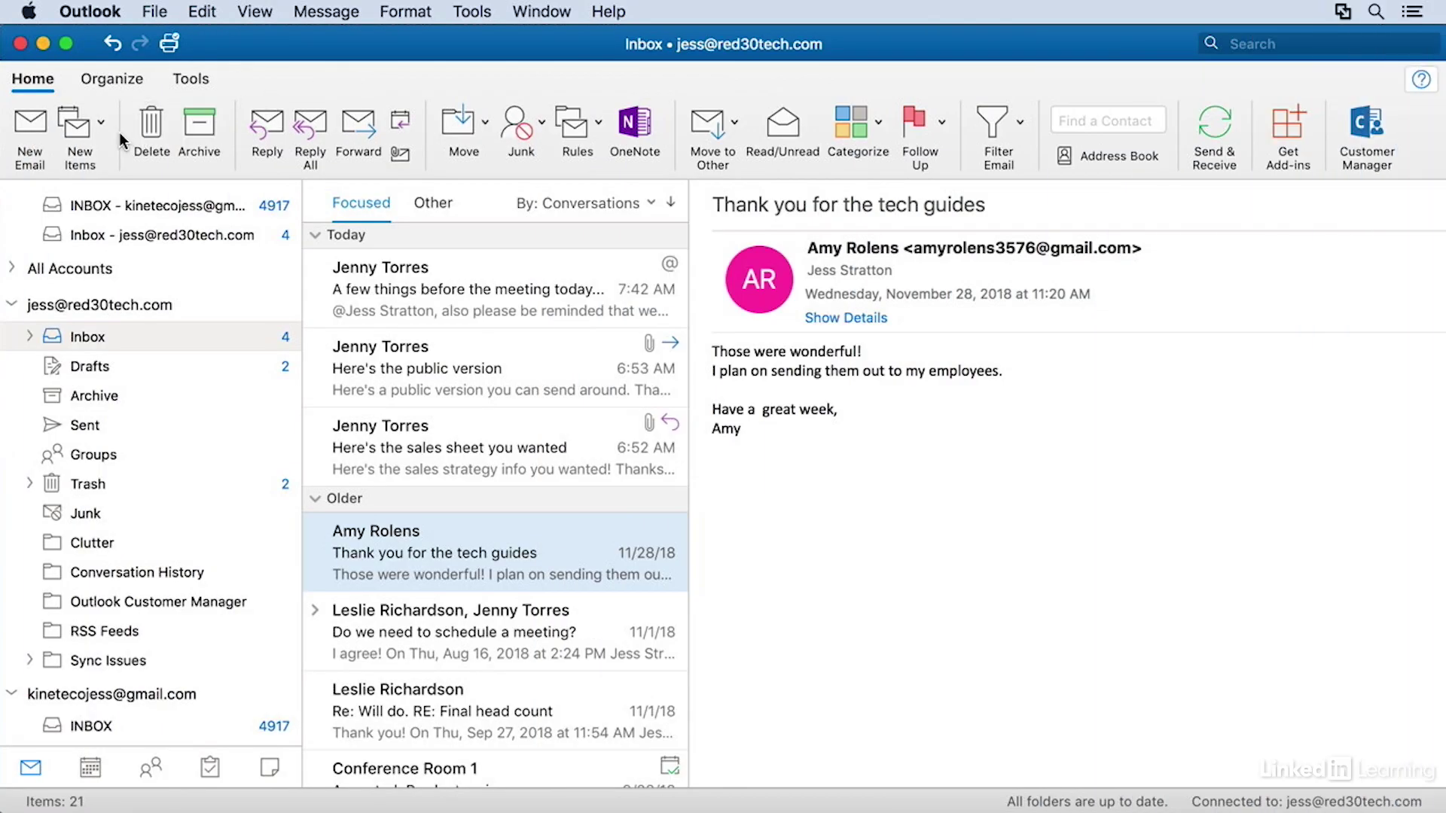
- Browse the Organize and Tools ribbon tabs, then return to the Home tab
{"action": "left_click", "coordinate": [112, 78]}
{"action": "left_click", "coordinate": [189, 79]}
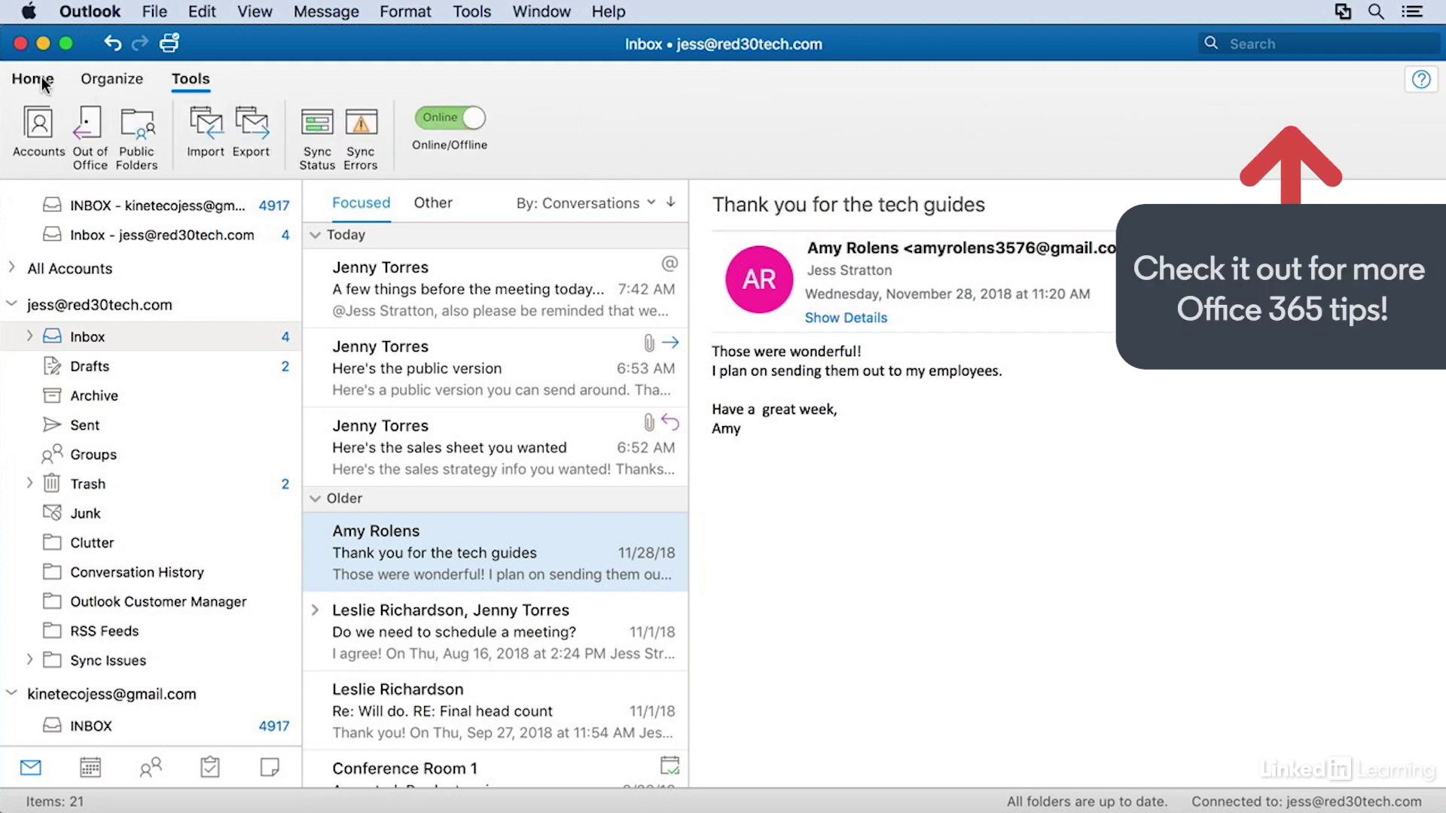
{"action": "left_click", "coordinate": [34, 78]}
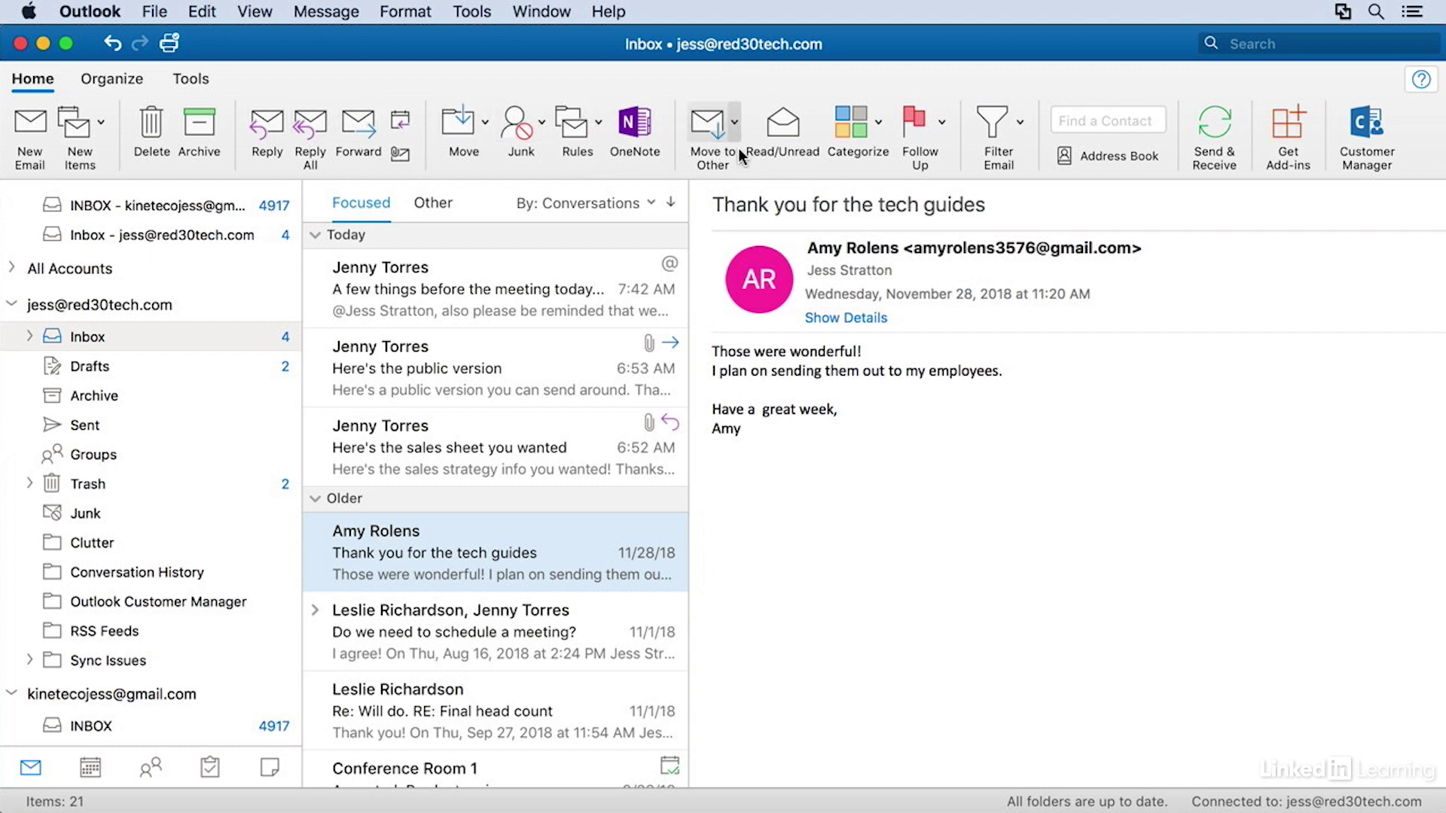
- Browse the Message/Format and File menus in the menu bar without choosing a command
{"action": "left_click", "coordinate": [407, 11]}
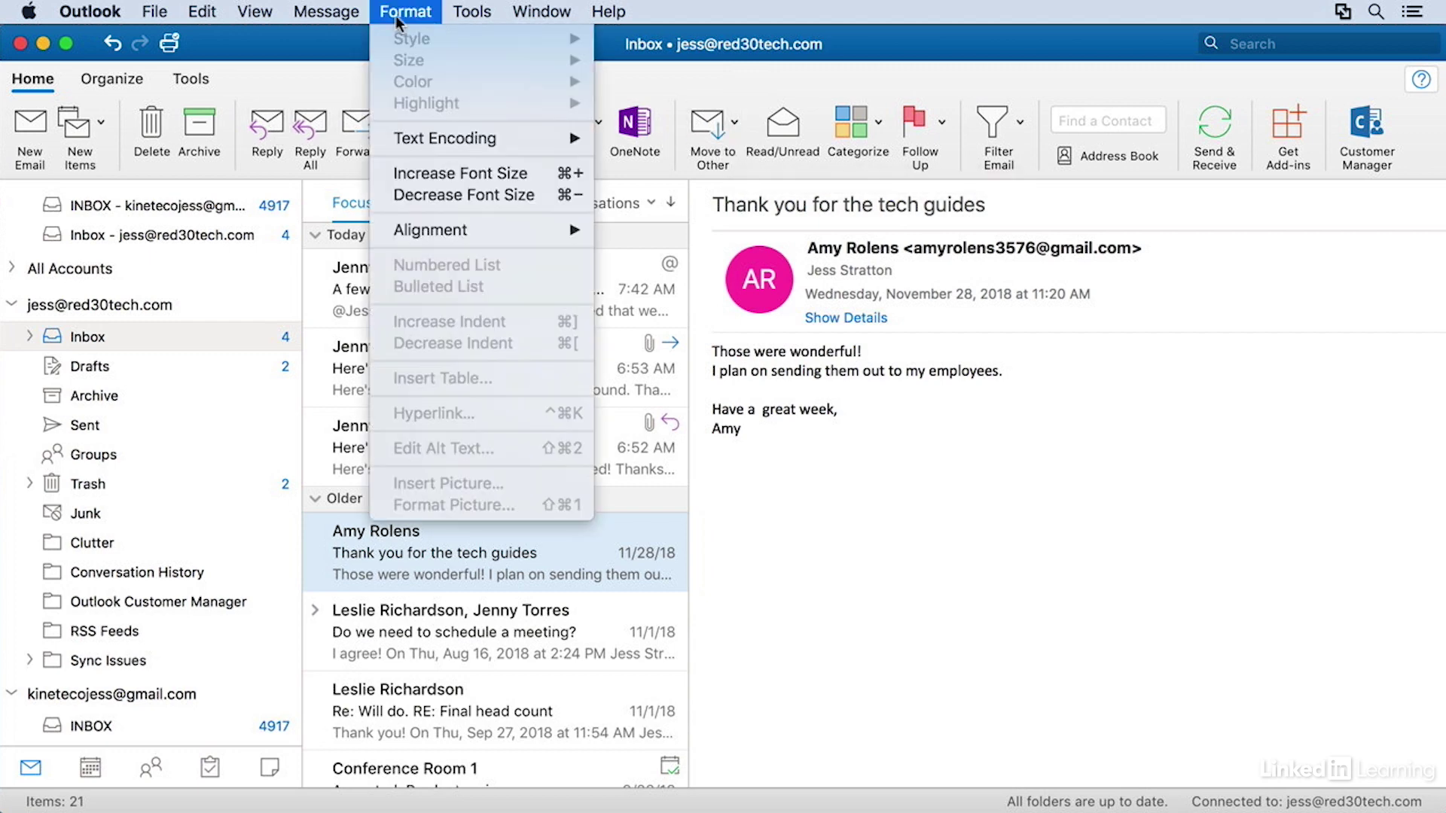
{"action": "left_click", "coordinate": [347, 20]}
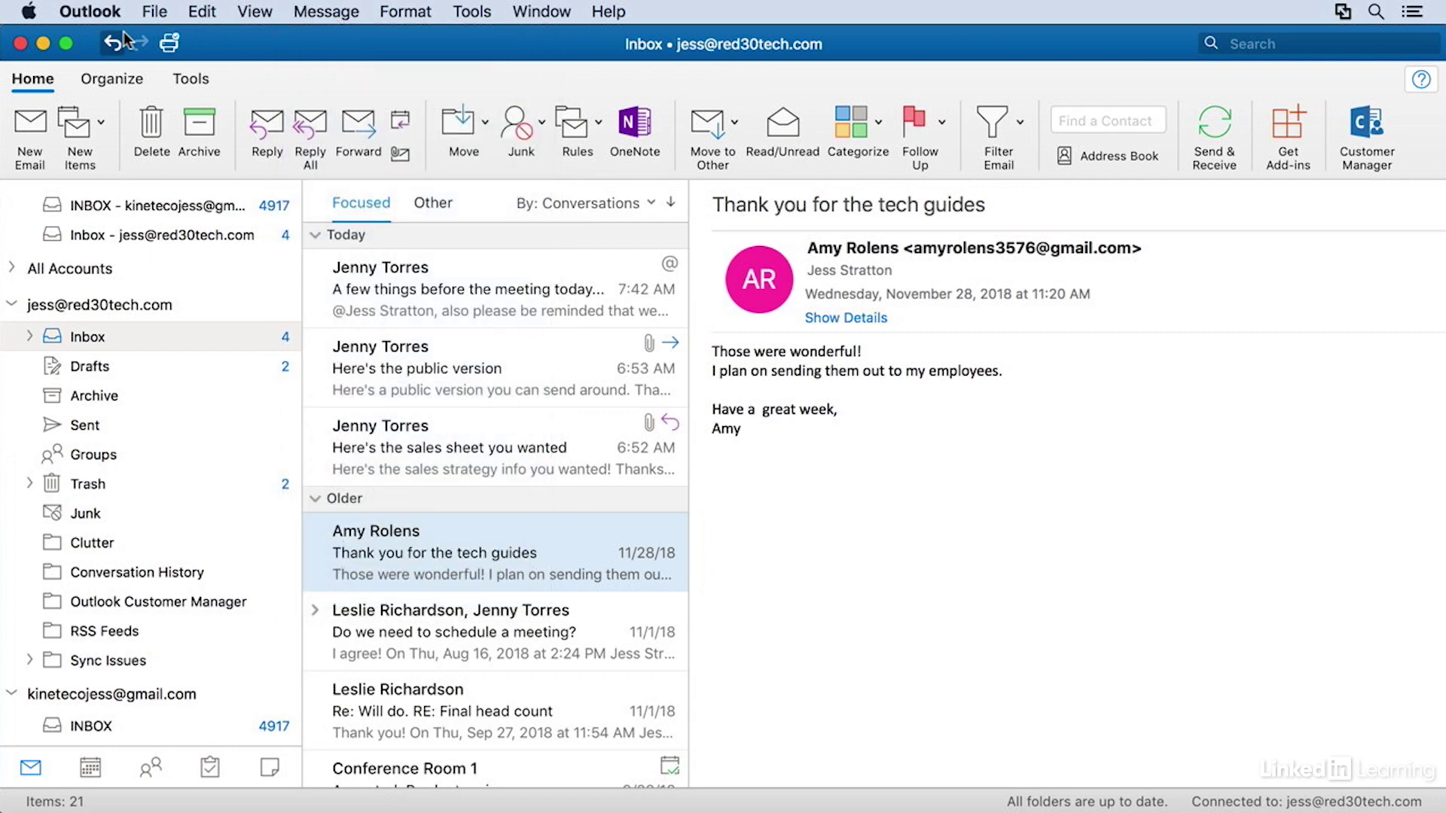
{"action": "left_click", "coordinate": [153, 14]}
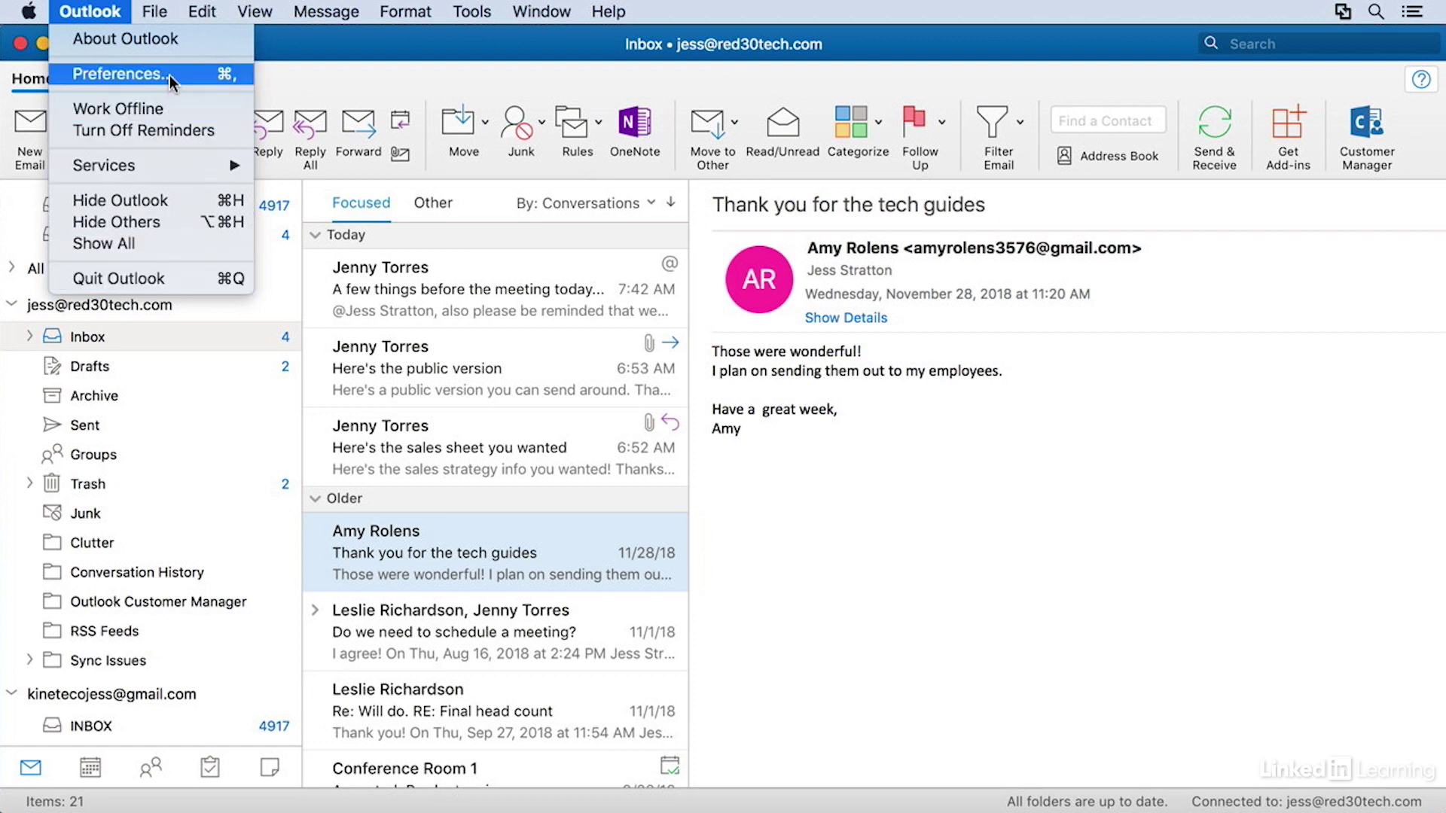
{"action": "left_click", "coordinate": [306, 42]}
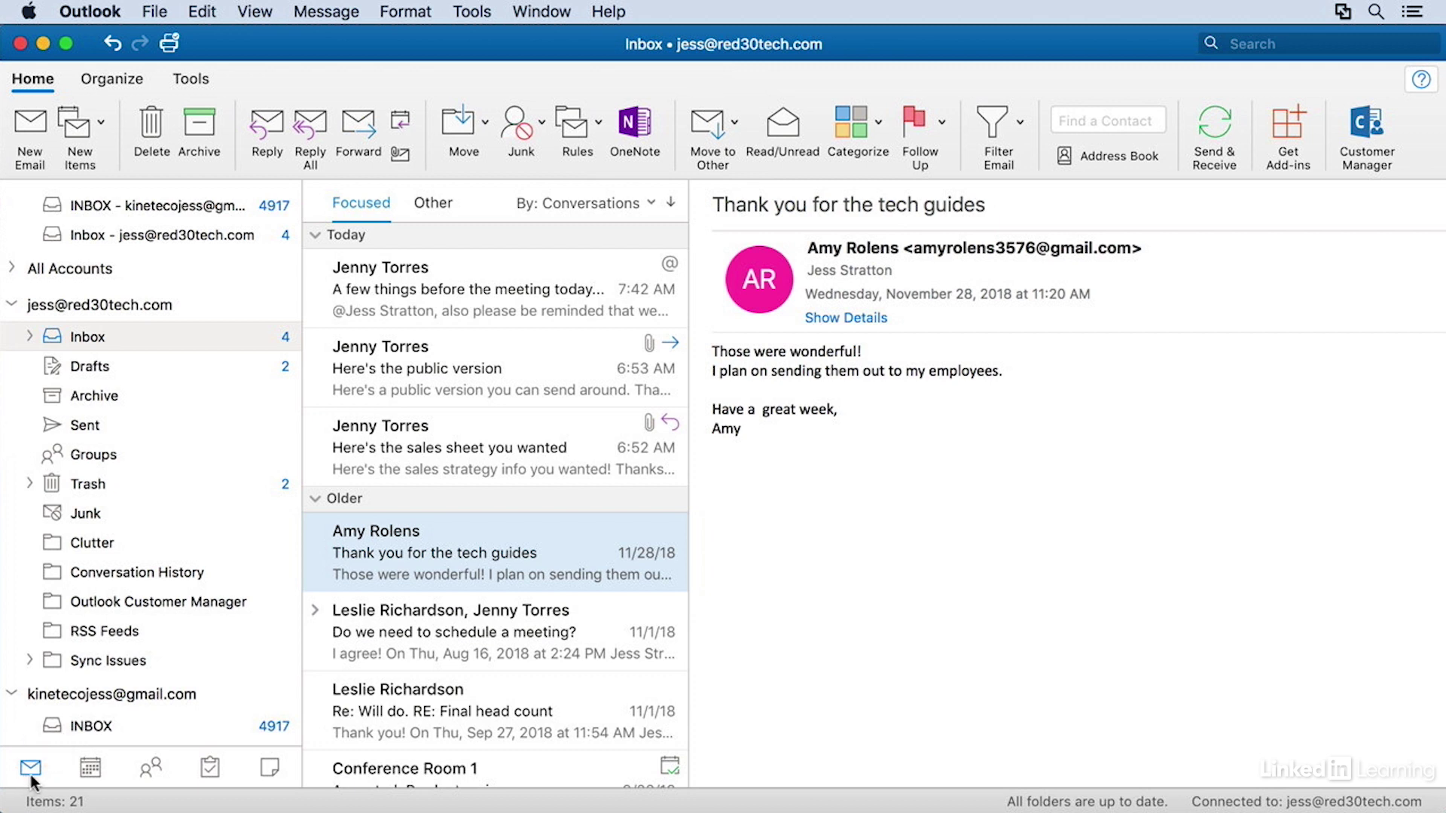
- Visit Calendar, People and Tasks from the navigation bar, then return to Mail
{"action": "left_click", "coordinate": [90, 769]}
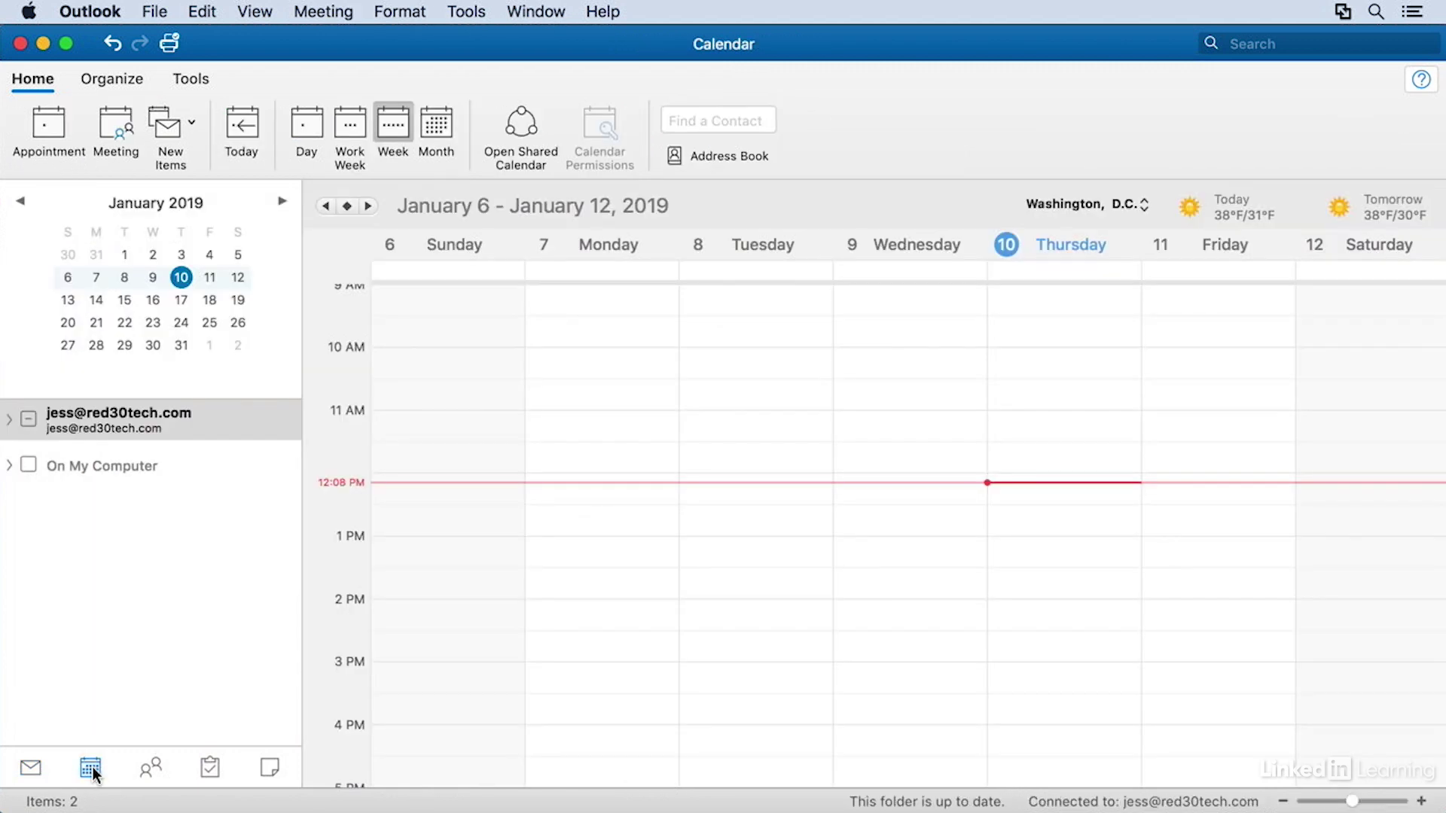
{"action": "left_click", "coordinate": [151, 768]}
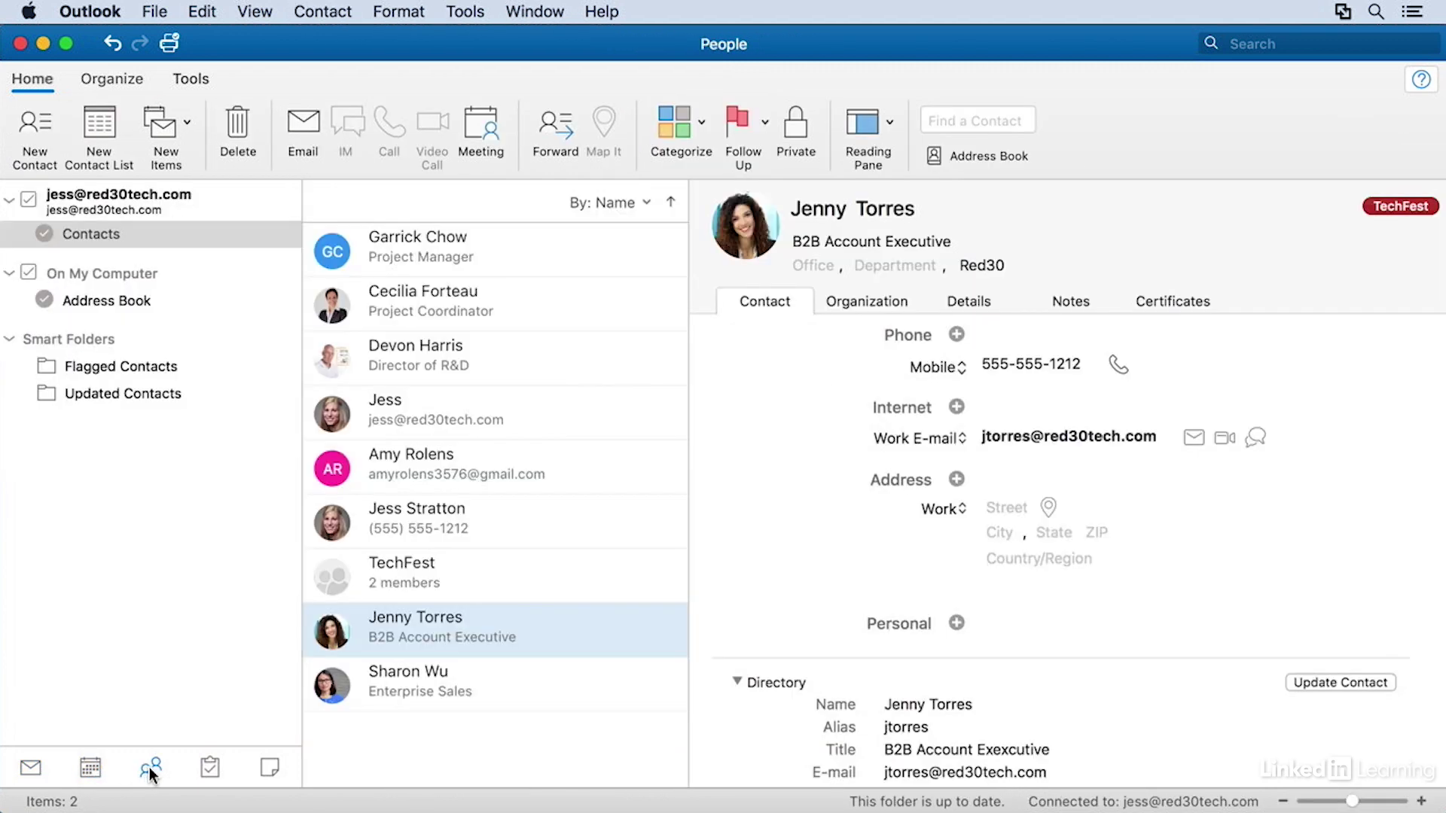
{"action": "left_click", "coordinate": [210, 769]}
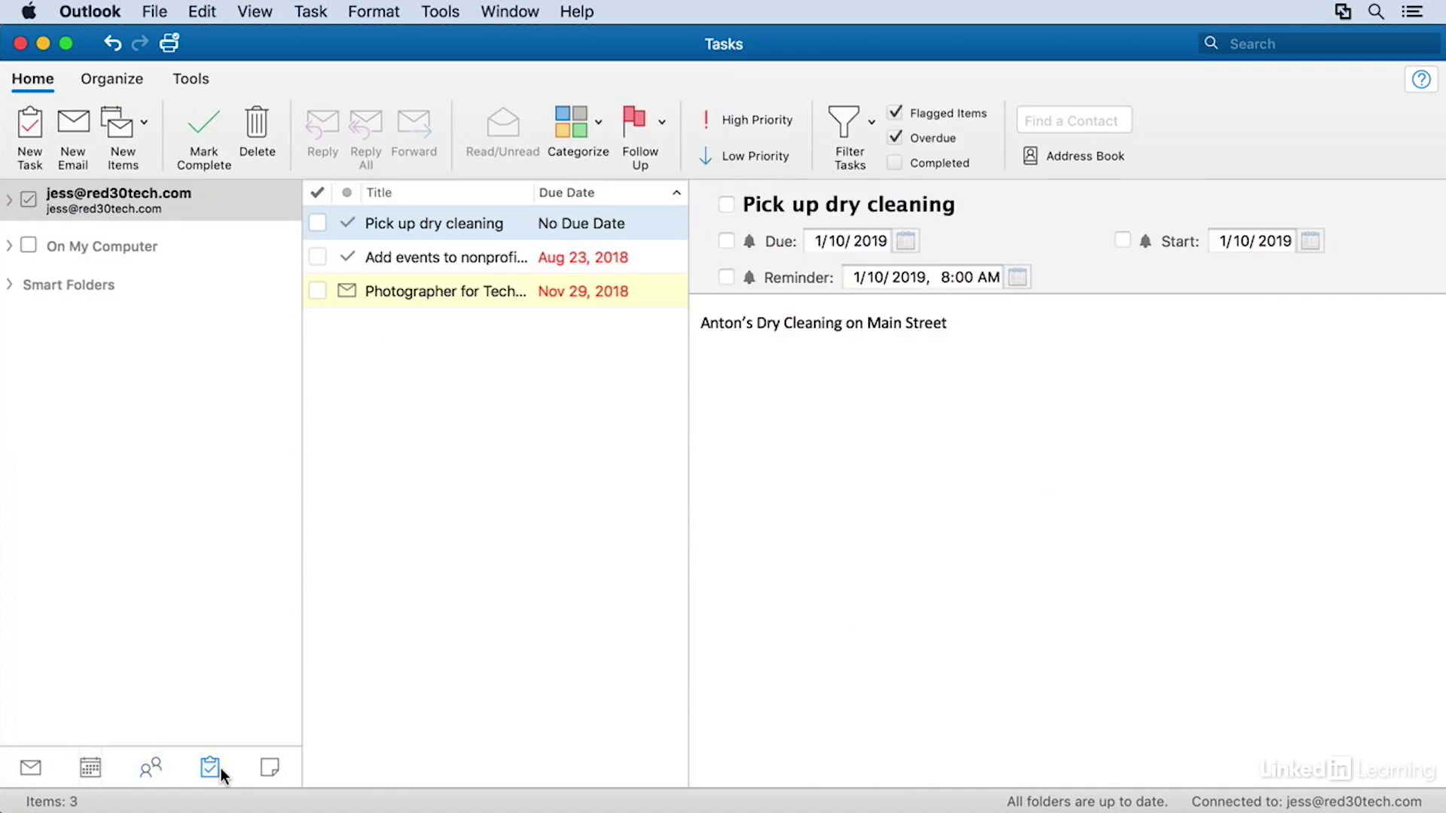
{"action": "left_click", "coordinate": [30, 769]}
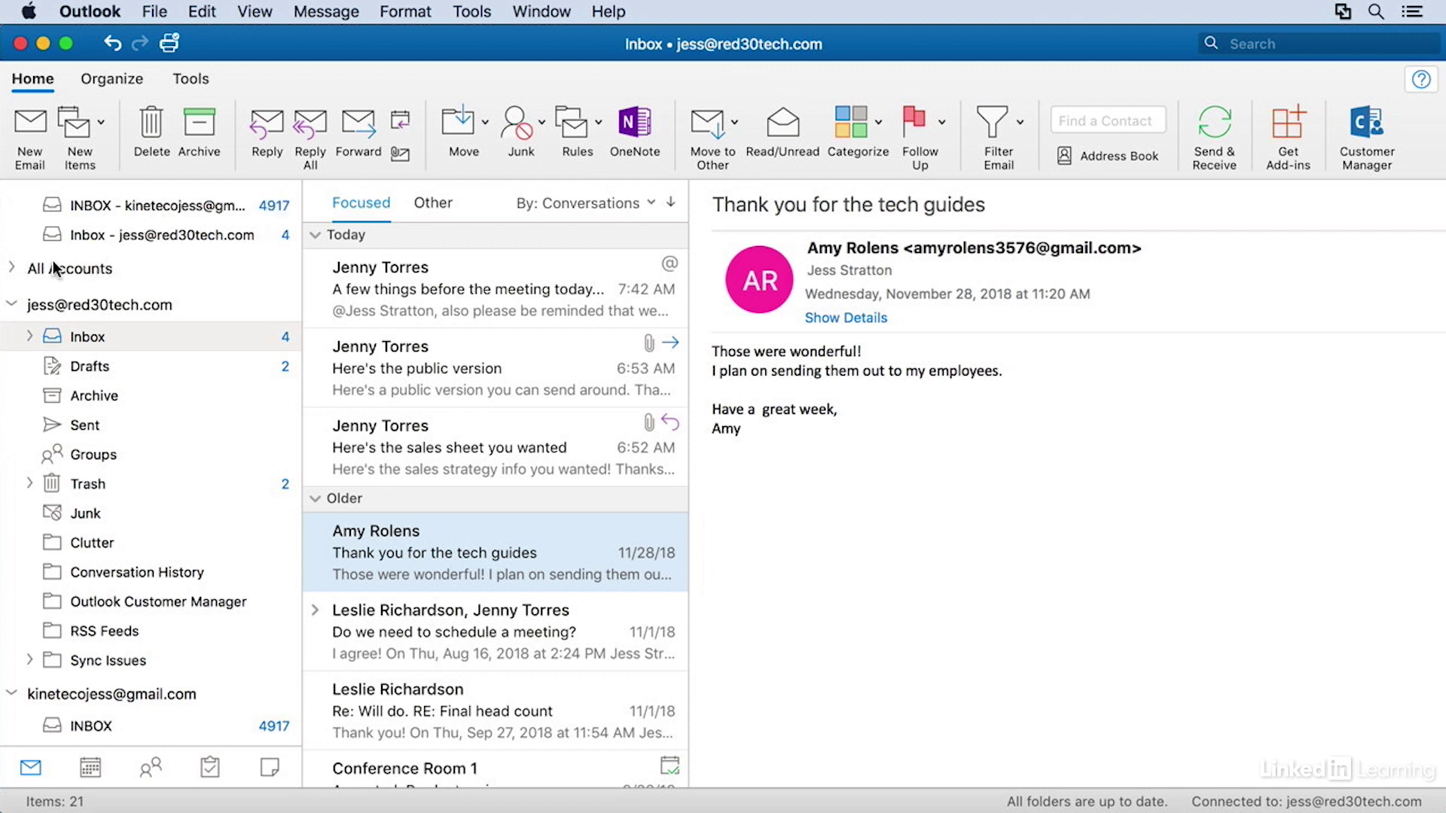
- Expand All Accounts, view its combined Inbox, then return to the single account's Inbox
{"action": "left_click", "coordinate": [14, 269]}
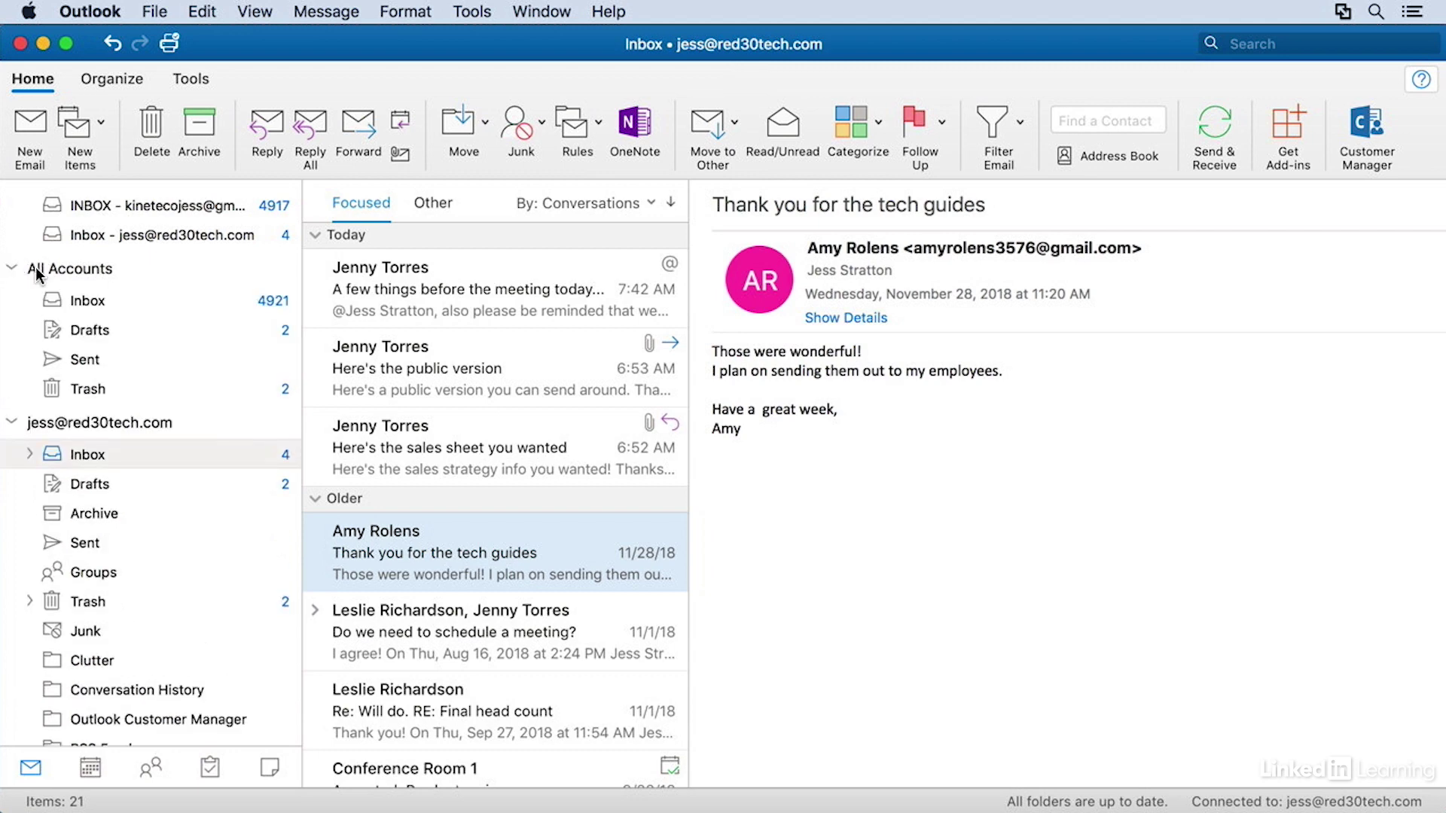
{"action": "left_click", "coordinate": [102, 299]}
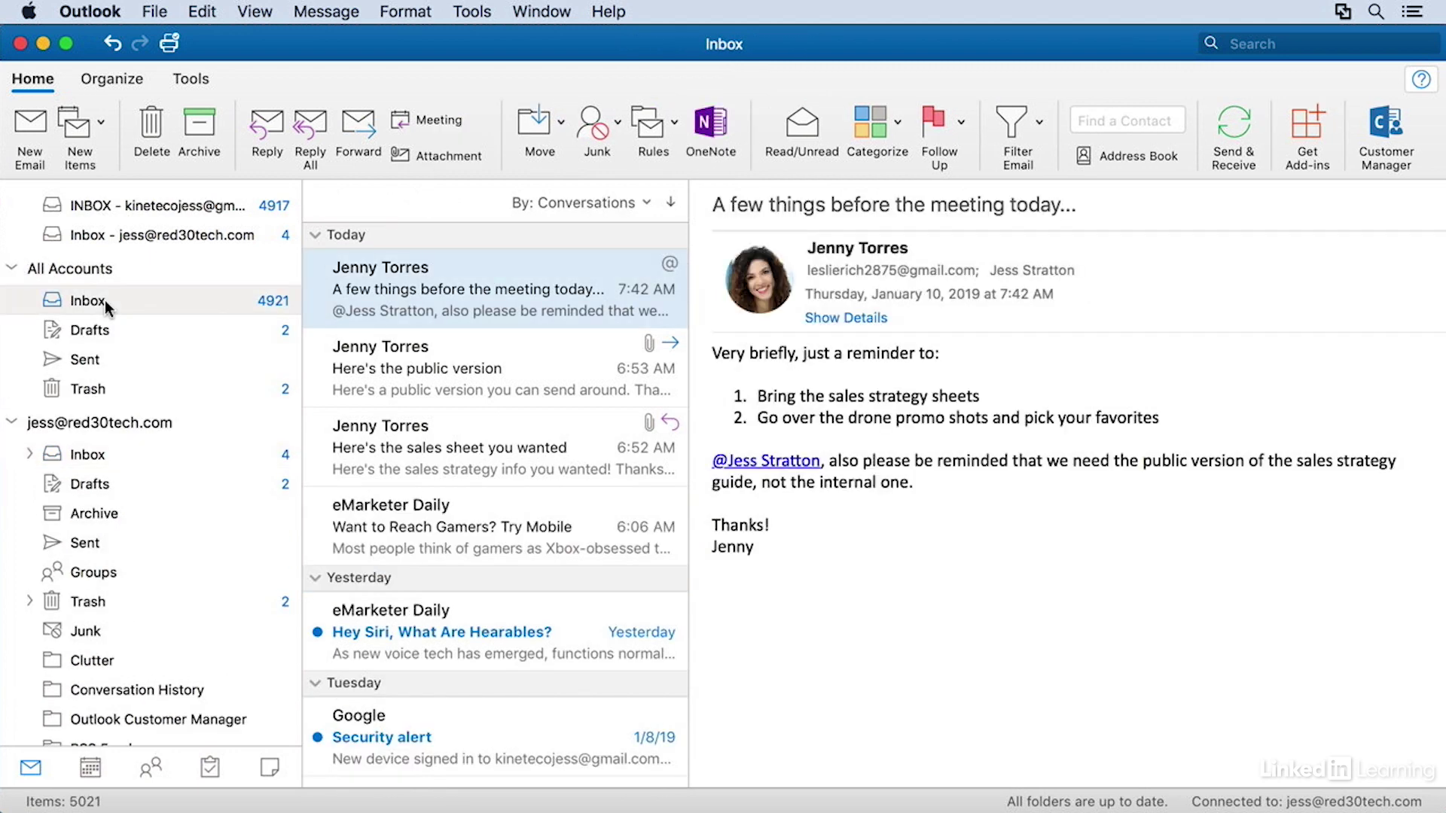
{"action": "mouse_move", "coordinate": [486, 290]}
{"action": "left_click", "coordinate": [81, 455]}
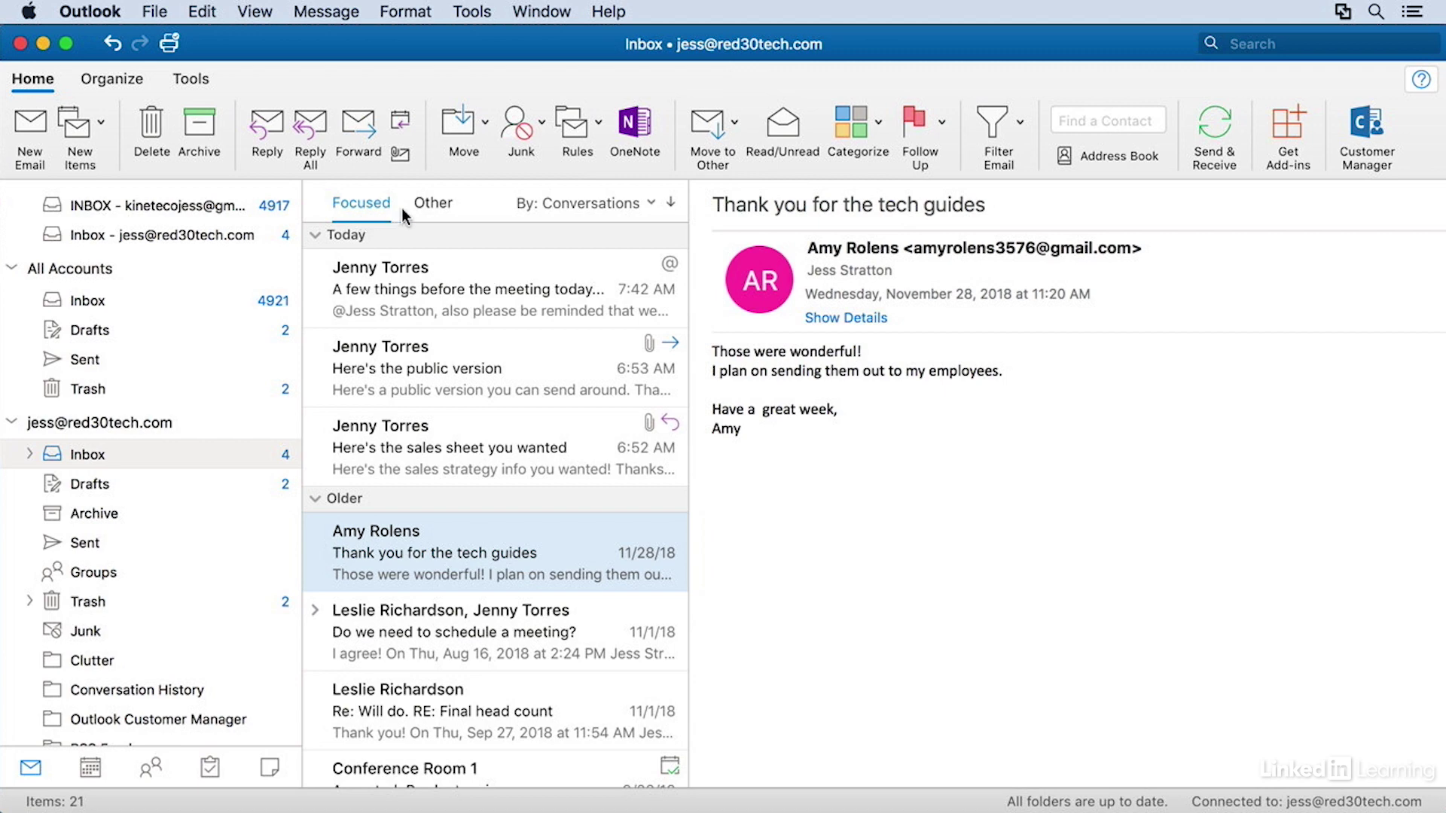
{"action": "left_click", "coordinate": [442, 204]}
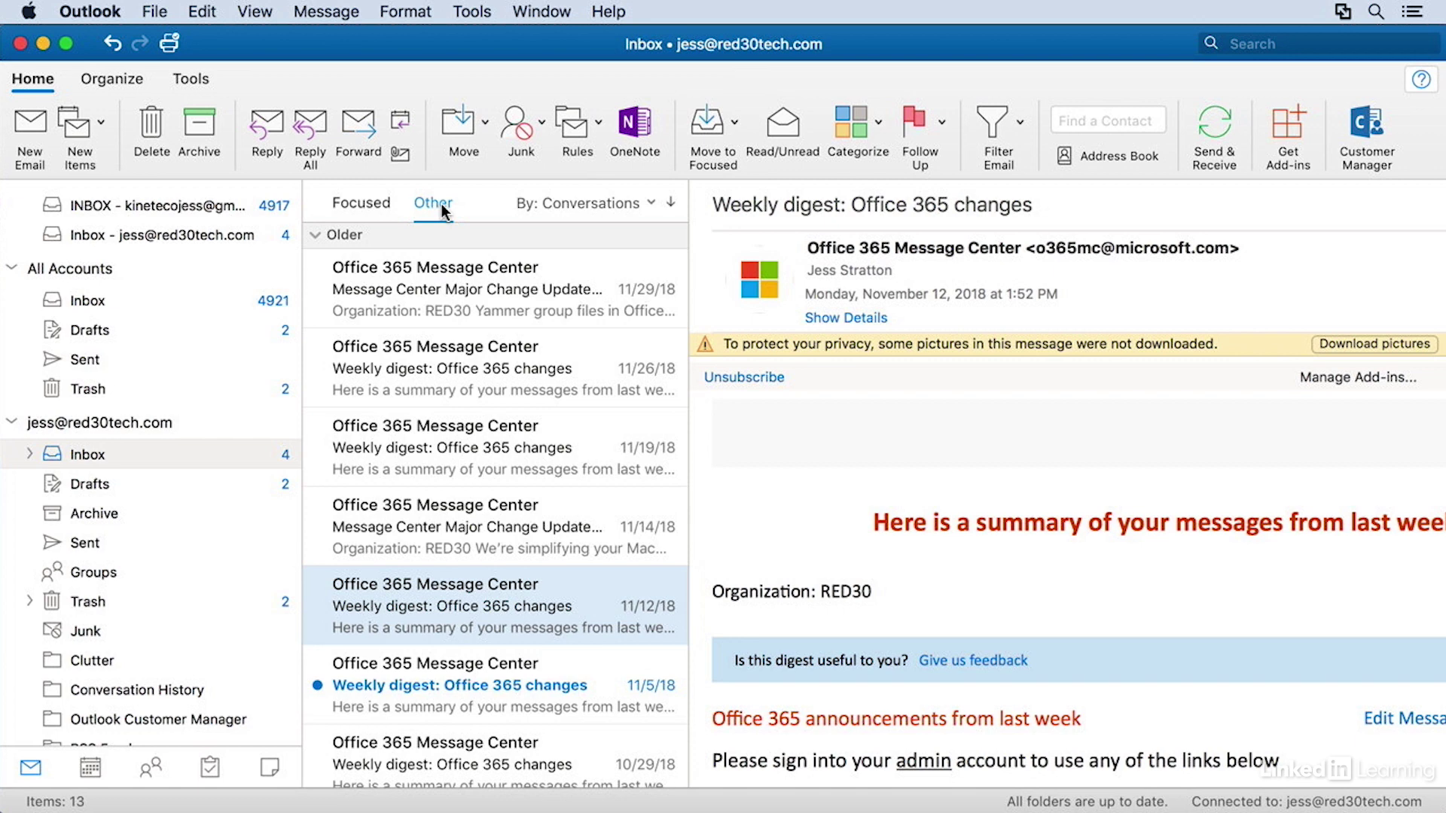
{"action": "left_click", "coordinate": [378, 202]}
{"action": "mouse_move", "coordinate": [474, 447]}
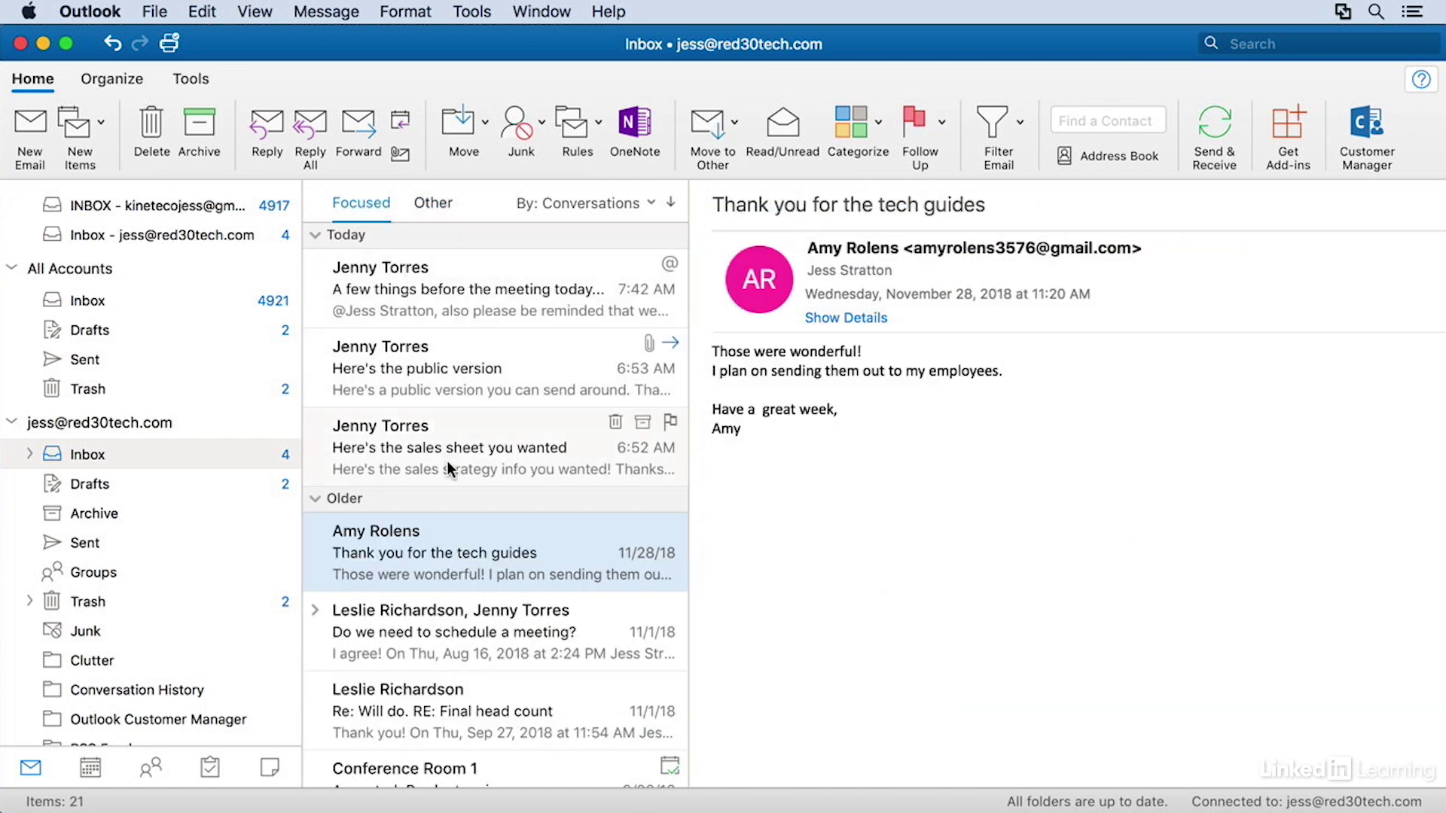
{"action": "left_click", "coordinate": [448, 466]}
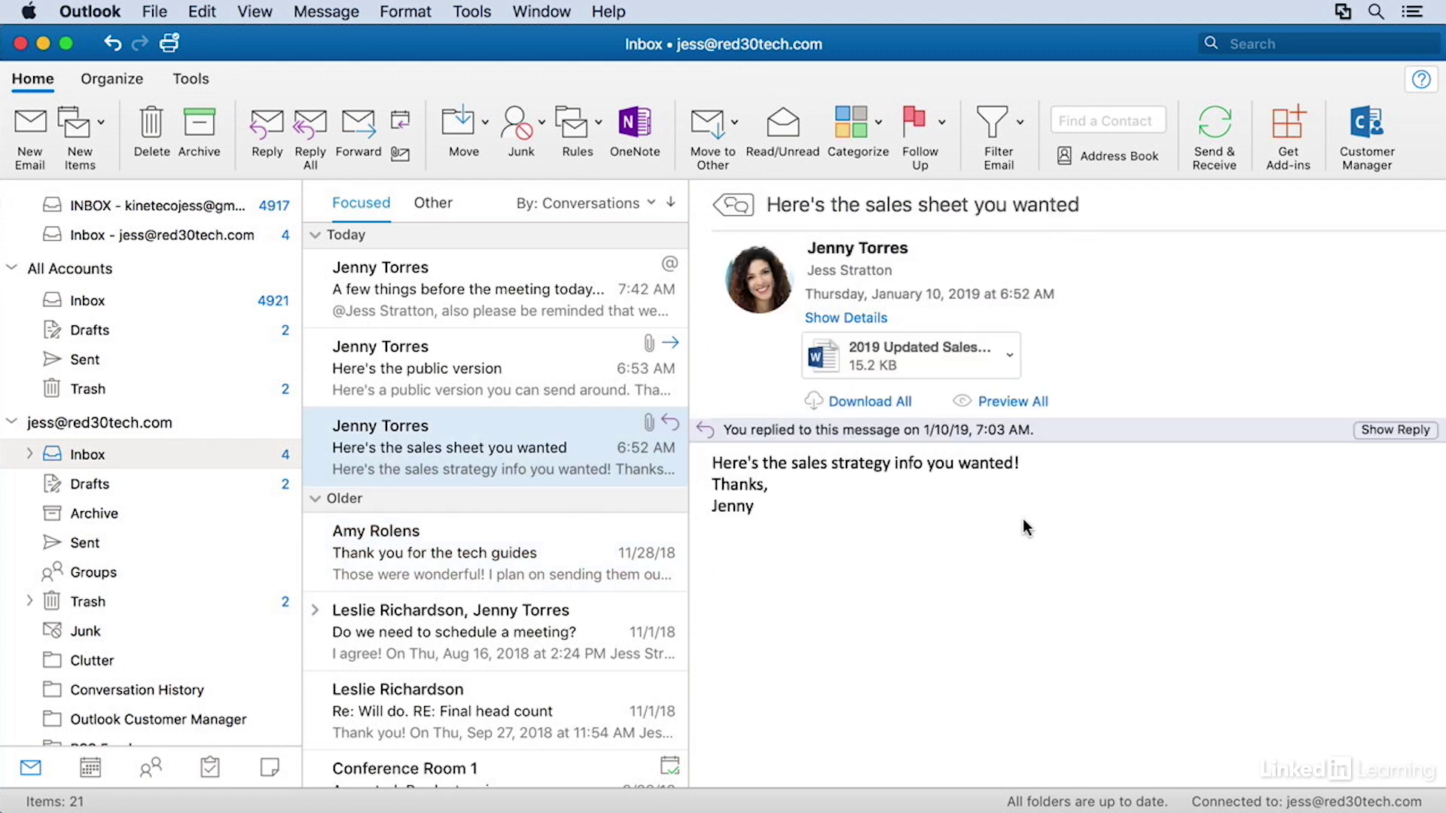
{"action": "left_click", "coordinate": [515, 564]}
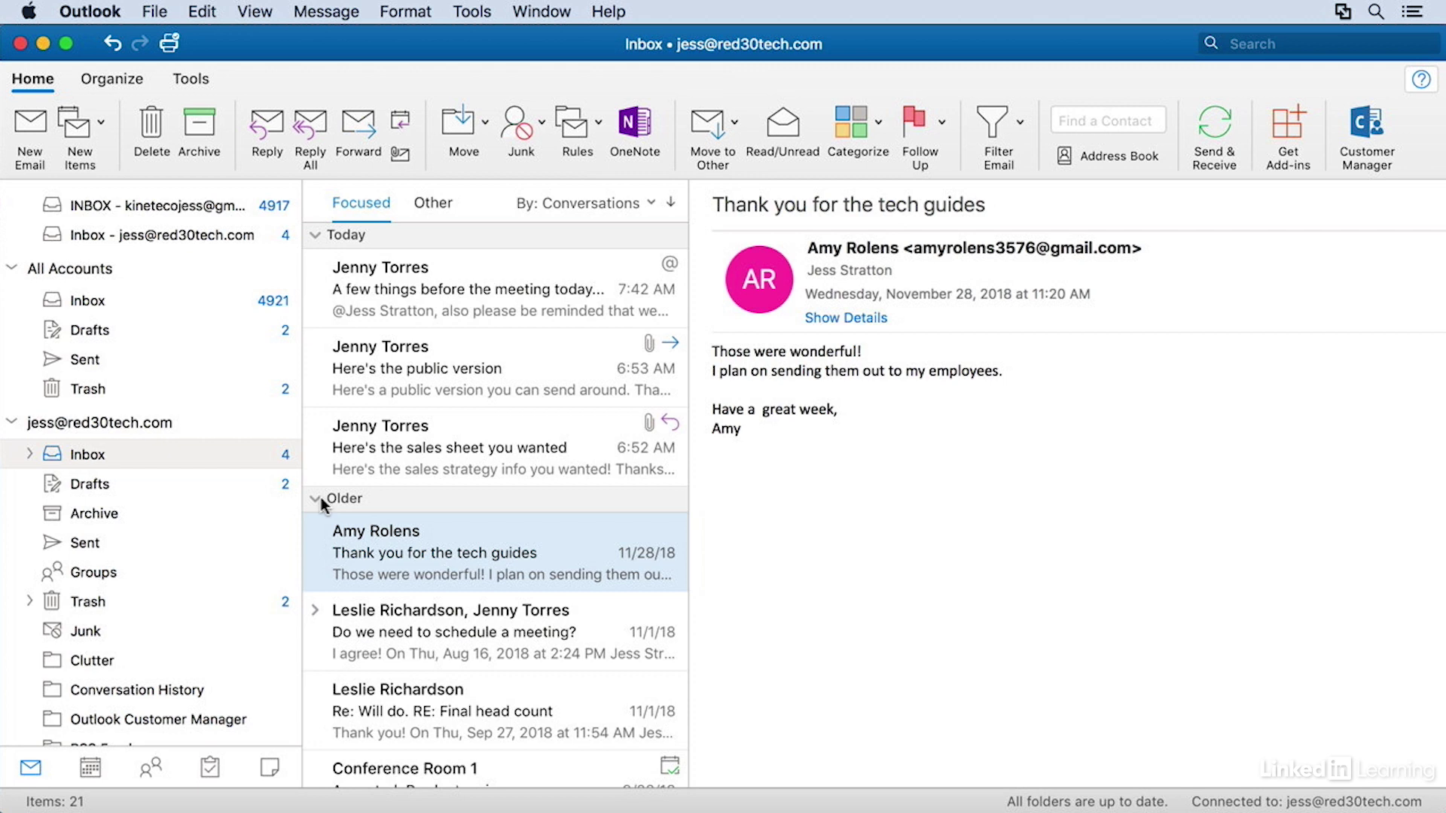
- Expand the schedule-a-meeting conversation and toggle the All Accounts group, leaving it collapsed
{"action": "mouse_move", "coordinate": [497, 632]}
{"action": "left_click", "coordinate": [317, 611]}
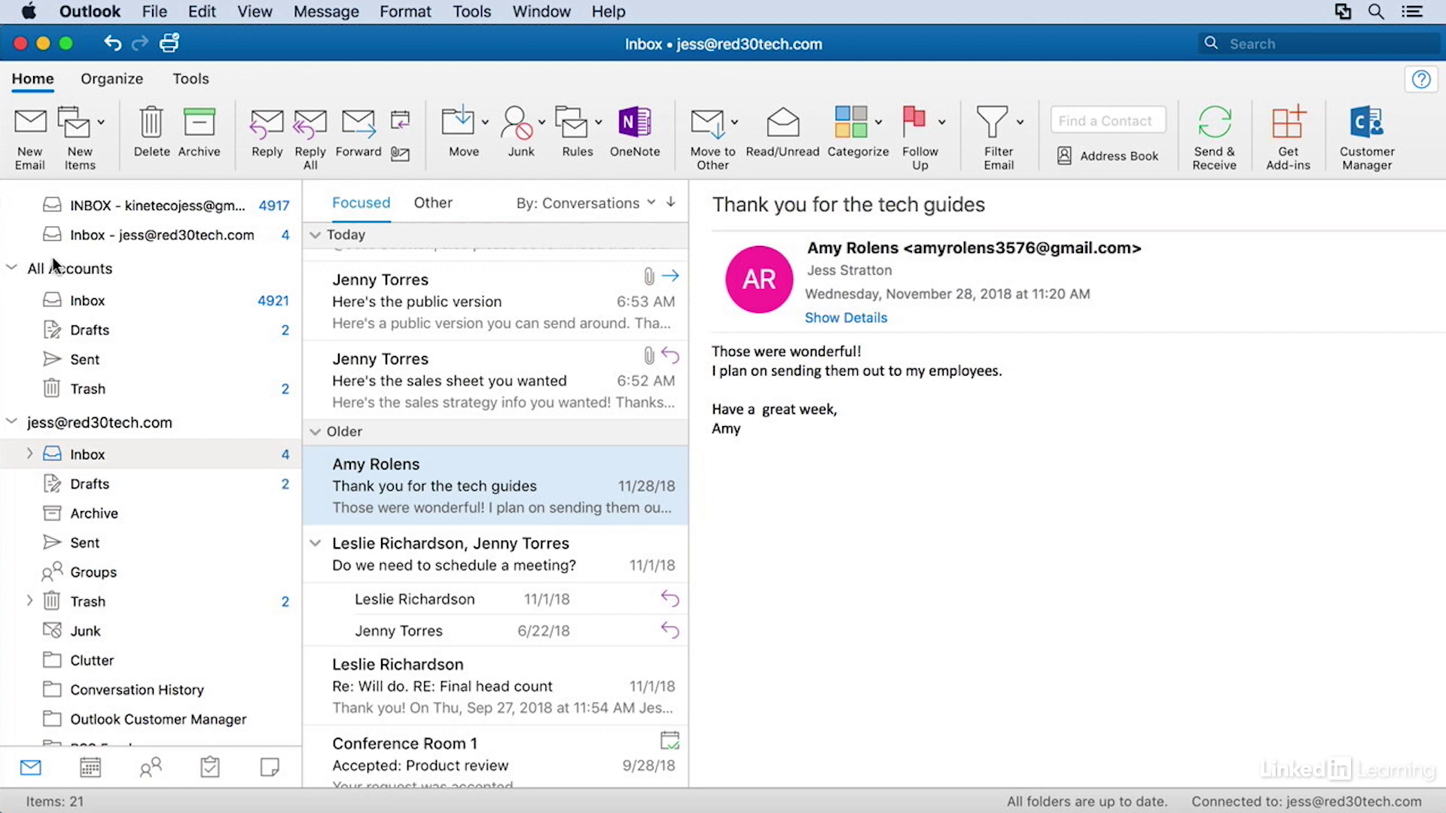
{"action": "left_click", "coordinate": [13, 270]}
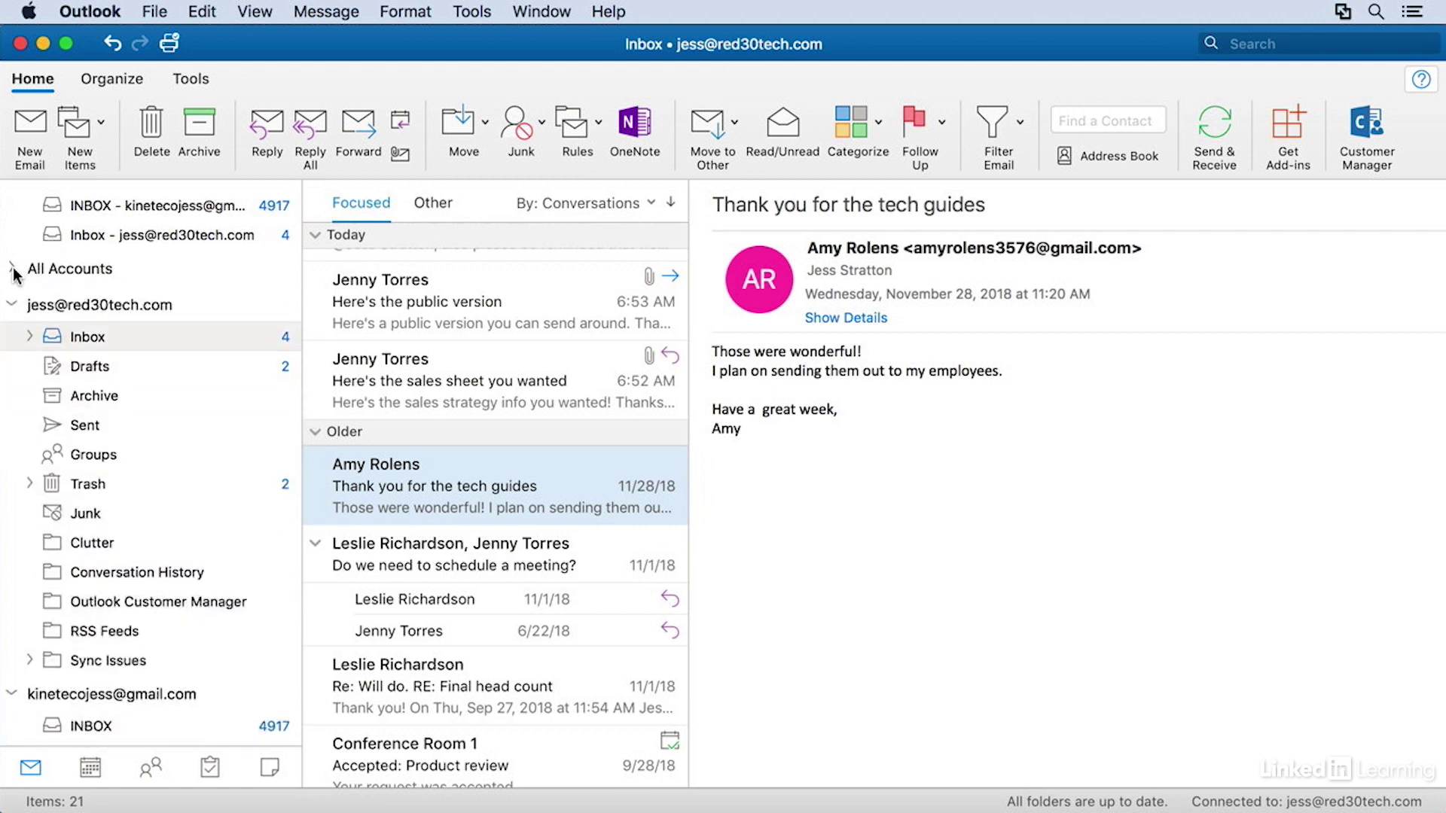
{"action": "left_click", "coordinate": [14, 269]}
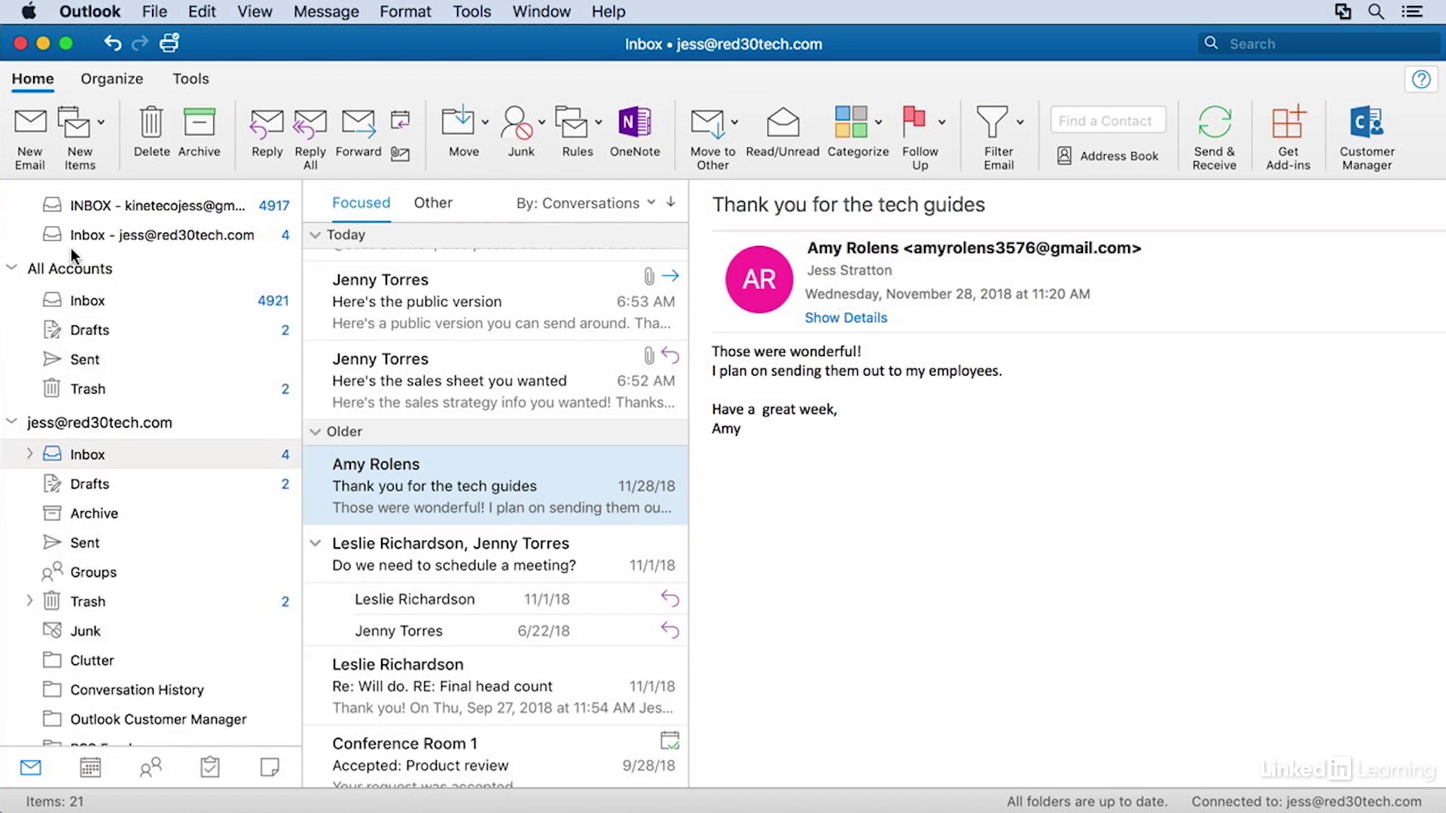
{"action": "left_click", "coordinate": [14, 270]}
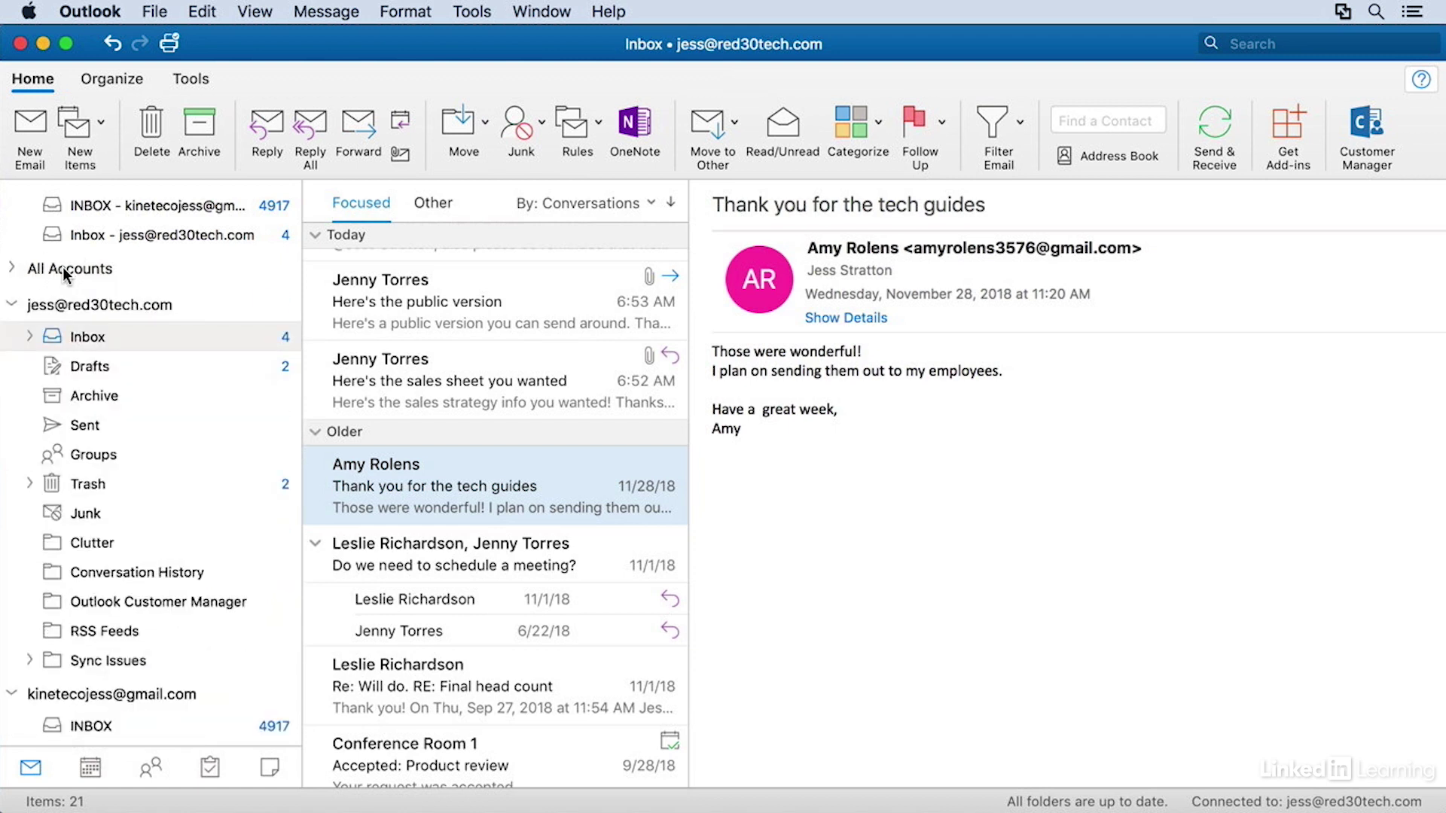
{"action": "scroll", "coordinate": [83, 442], "scroll_direction": "down", "scroll_amount": 5}
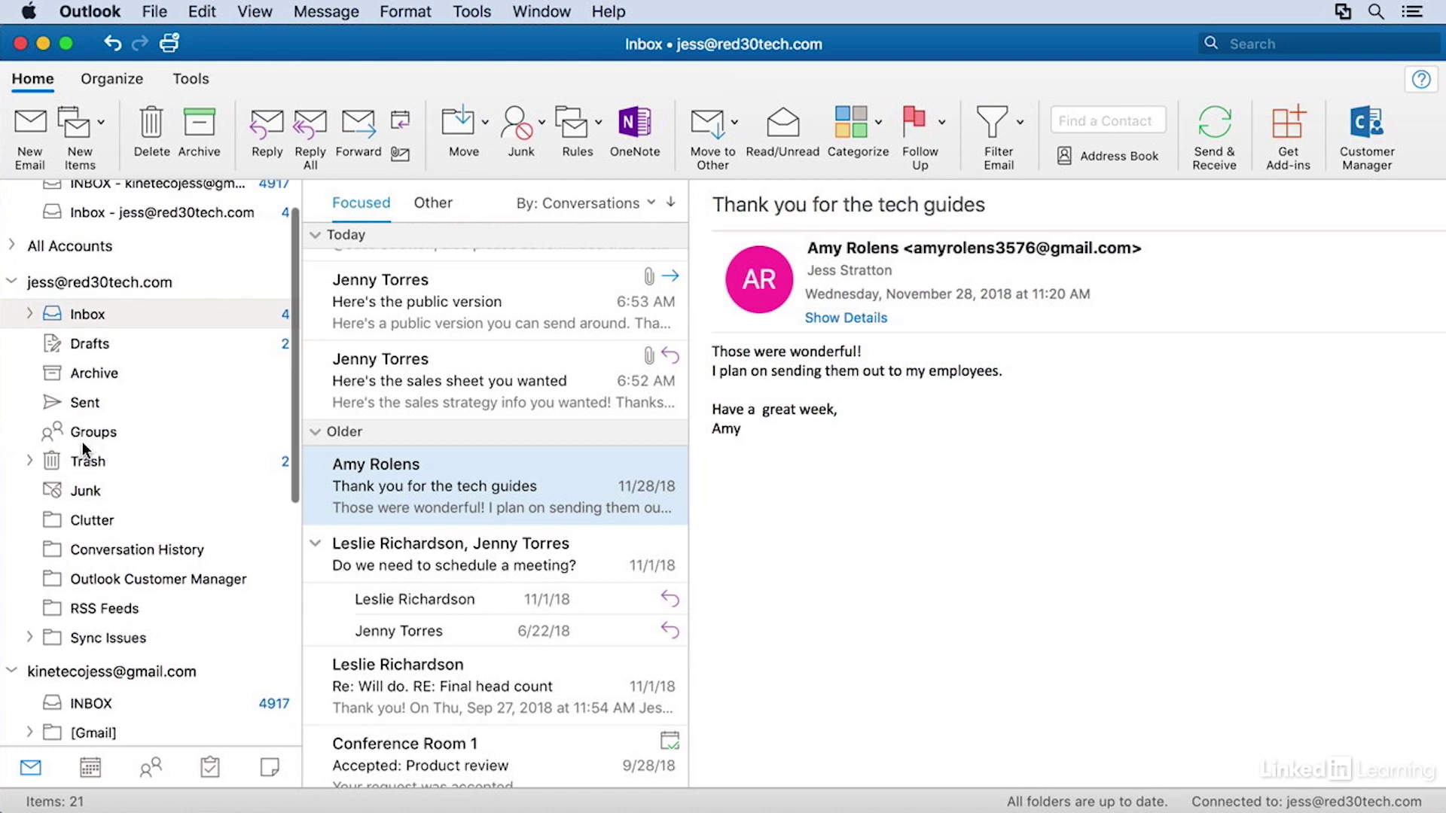
{"action": "scroll", "coordinate": [82, 442], "scroll_direction": "down", "scroll_amount": 5}
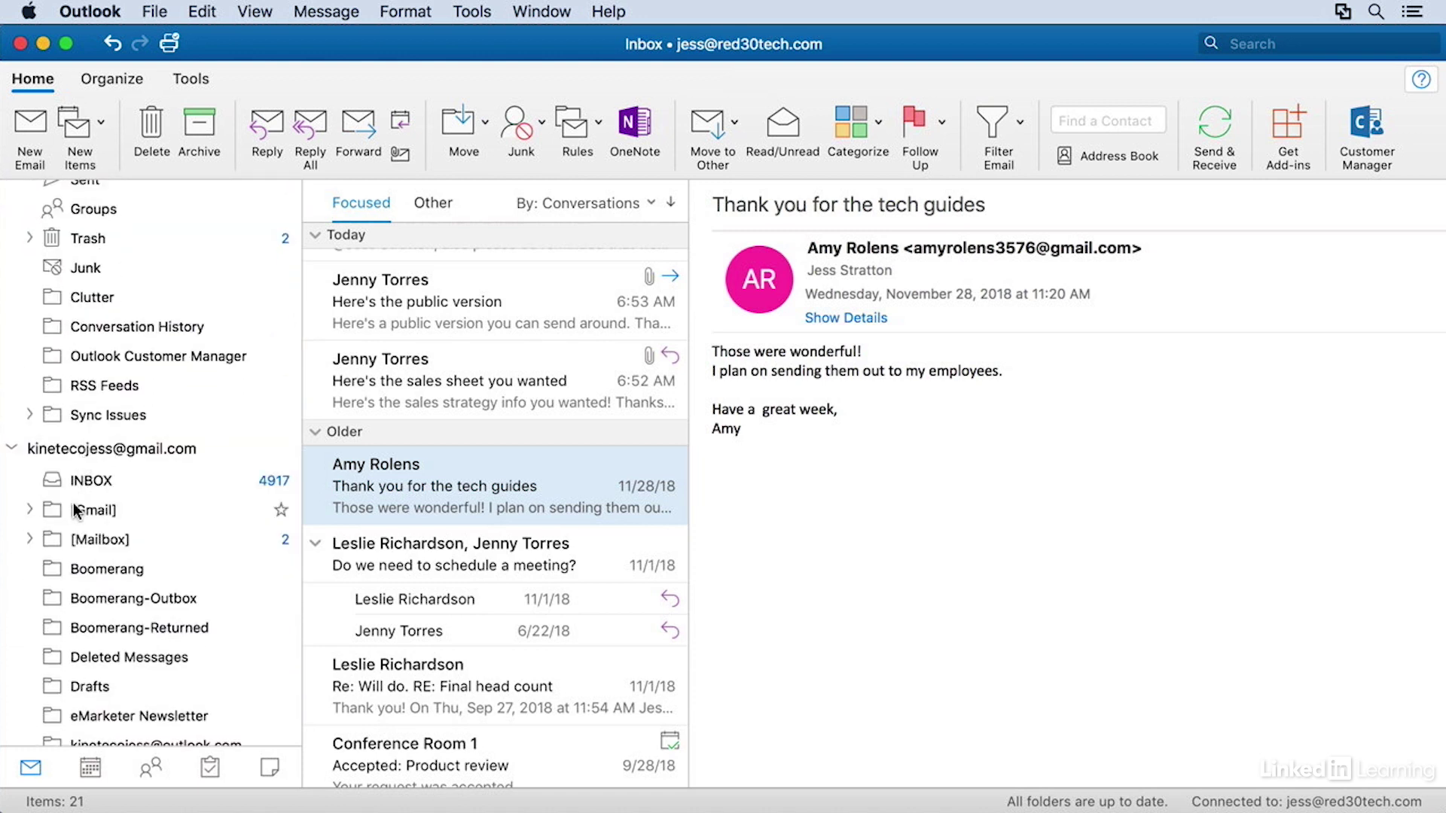
- Expand the [Gmail] folder's subfolders and peek at the Move dropdown without choosing
{"action": "left_click", "coordinate": [30, 509]}
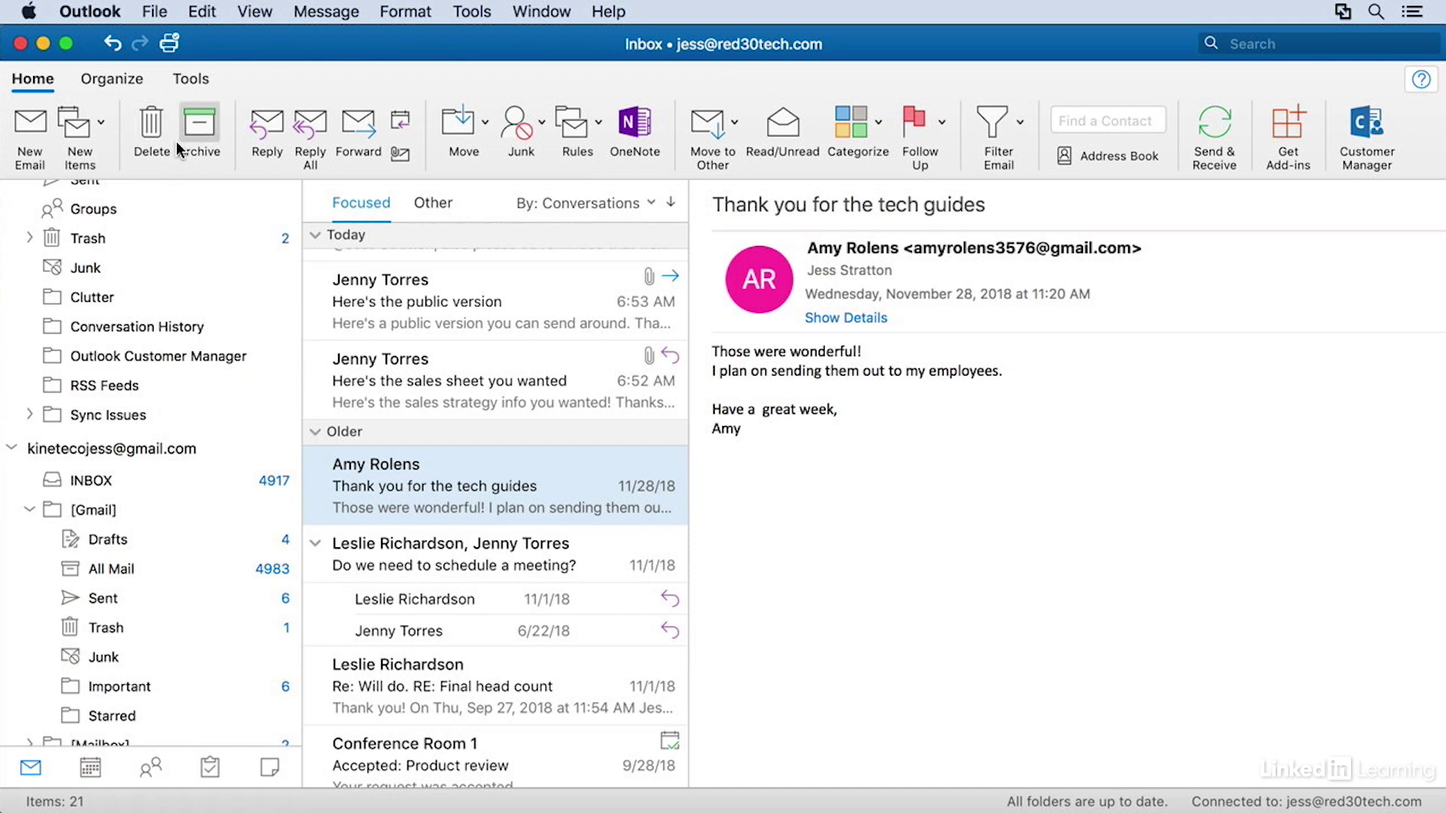
{"action": "left_click", "coordinate": [487, 126]}
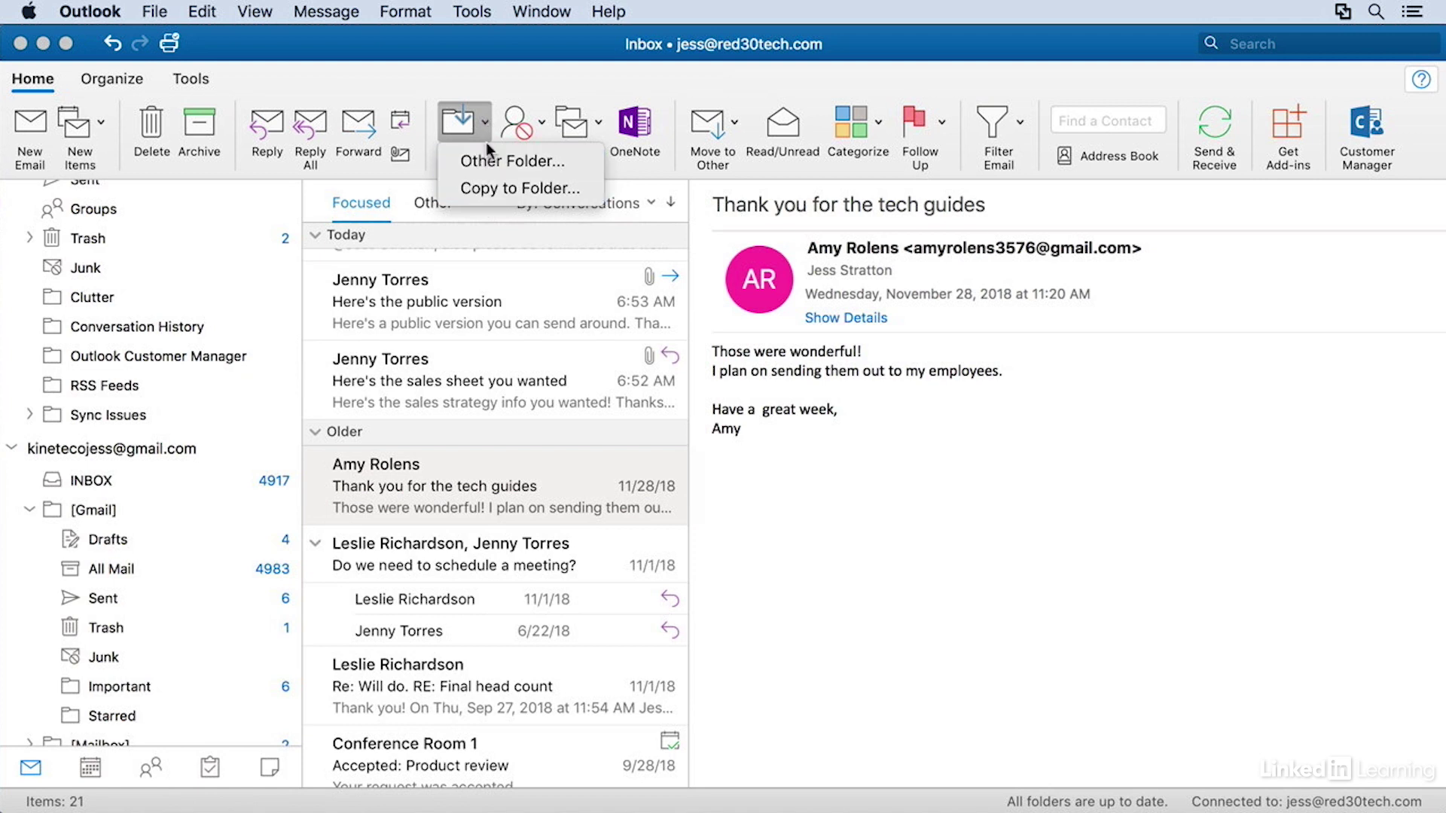
{"action": "left_click", "coordinate": [499, 80]}
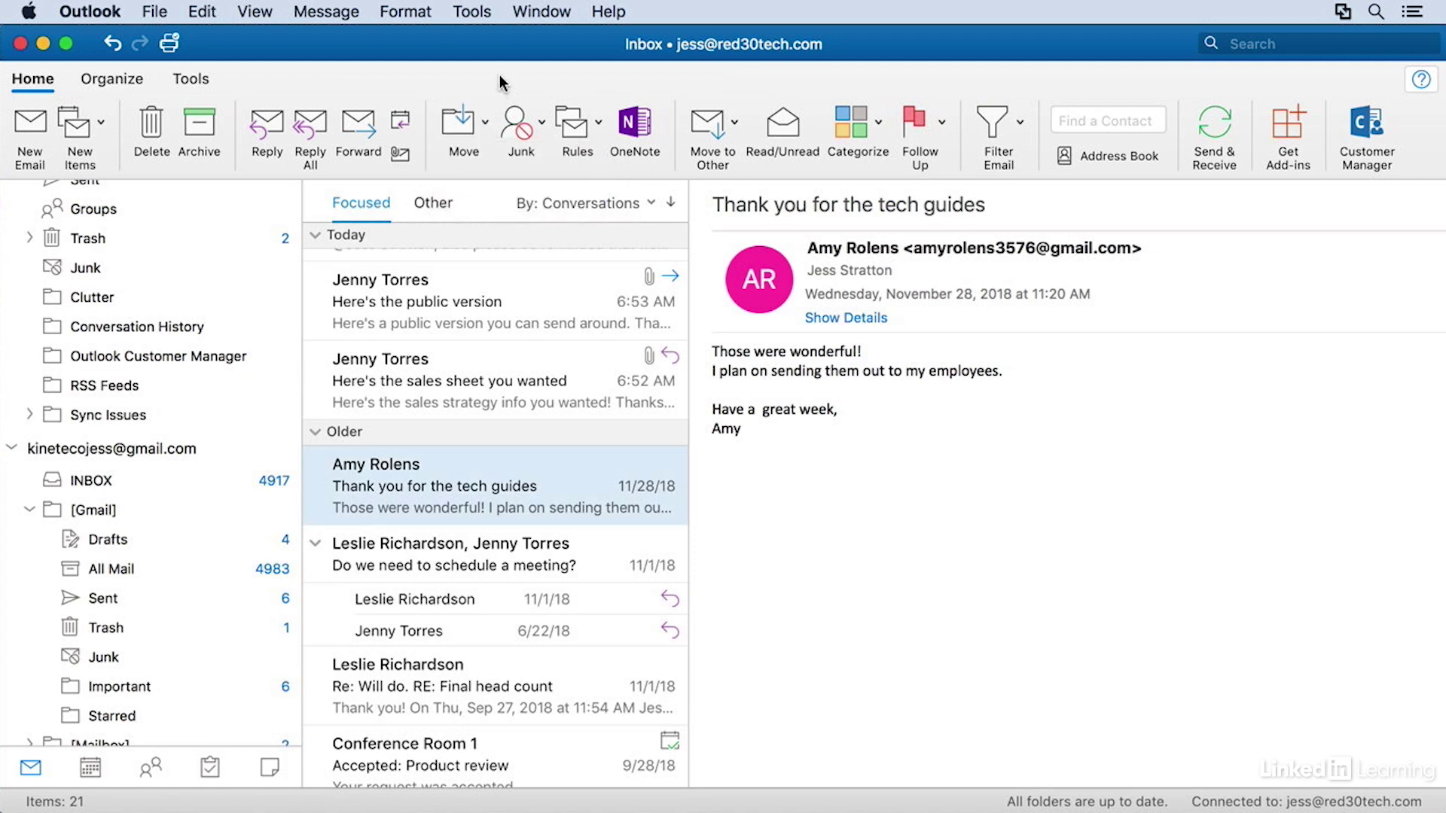